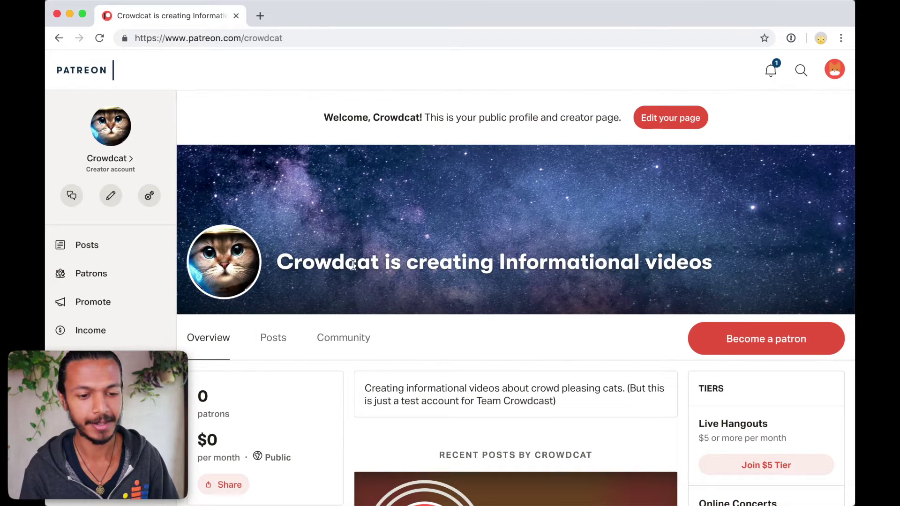
Start a new Patreon livestream post using Crowdcast, set to Patrons Only, for 03/25/2019 09:59 AM
left_click(89, 247)
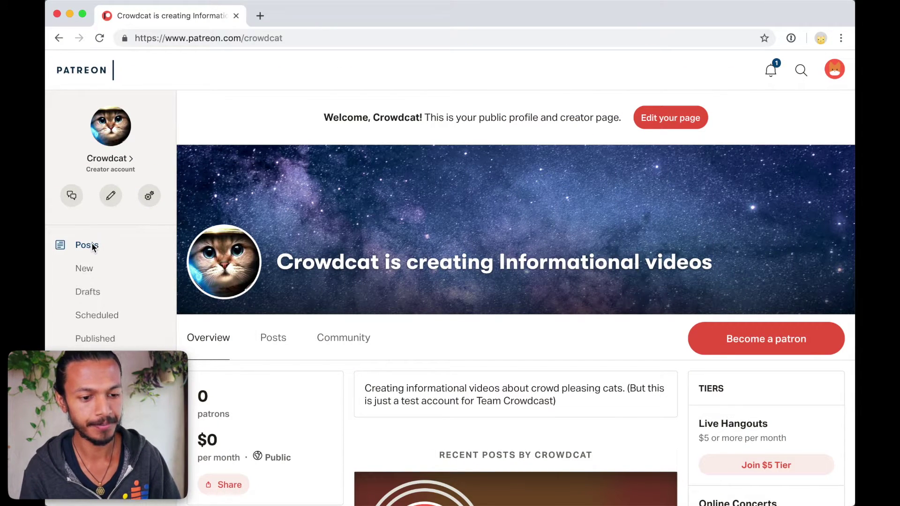
left_click(88, 270)
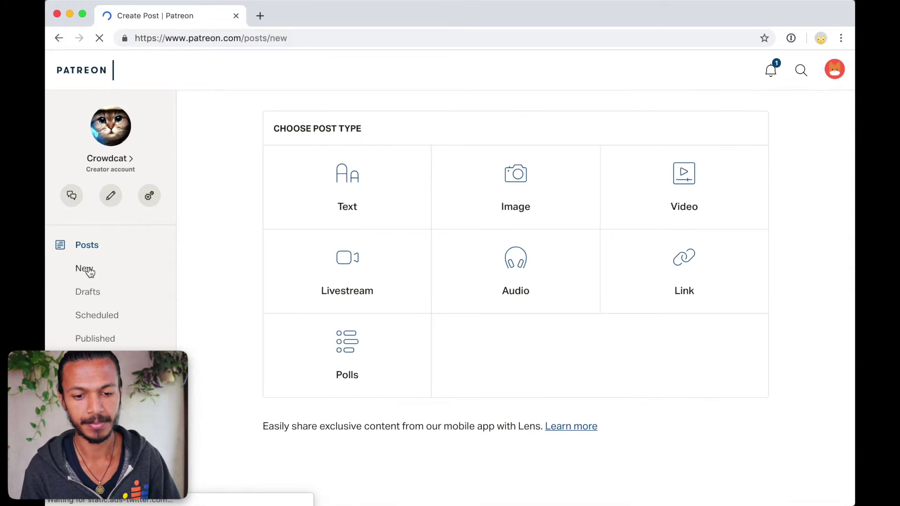
left_click(346, 268)
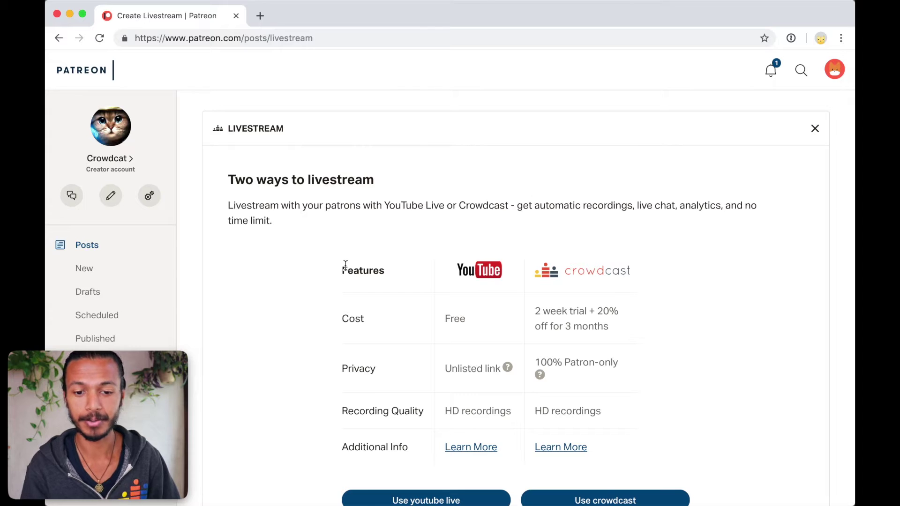
scroll(408, 288, "down", 3)
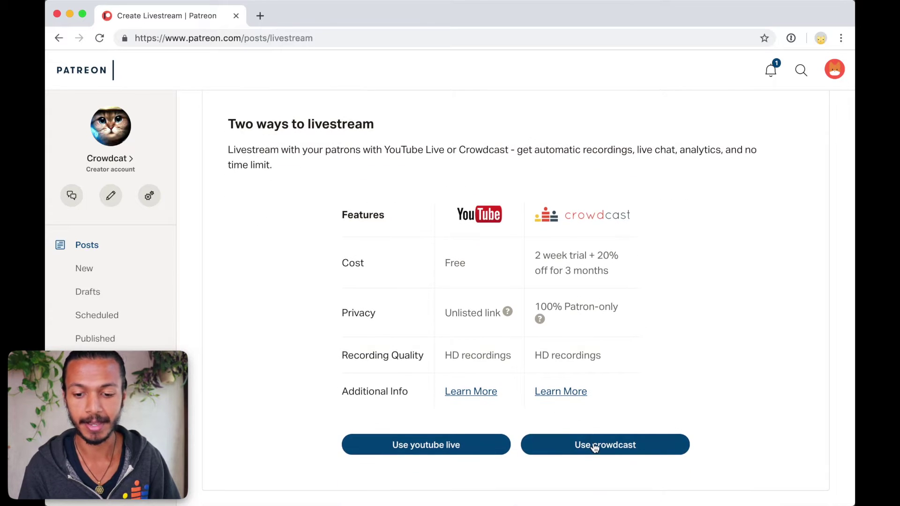
left_click(597, 451)
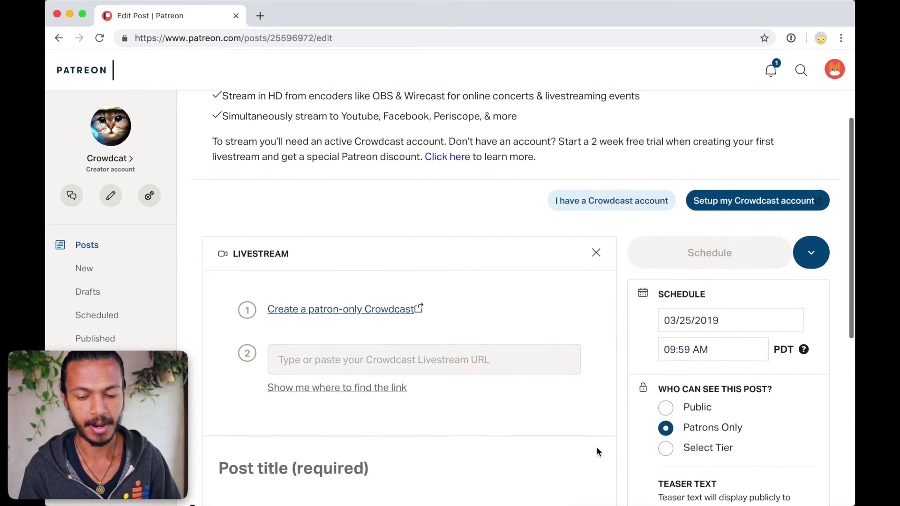
scroll(597, 447, "down", 2)
scroll(596, 447, "down", 2)
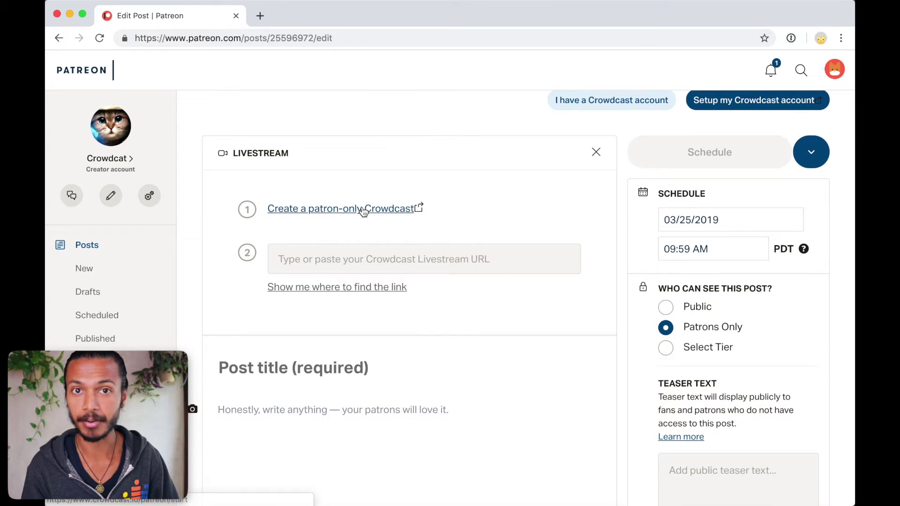
left_click(404, 255)
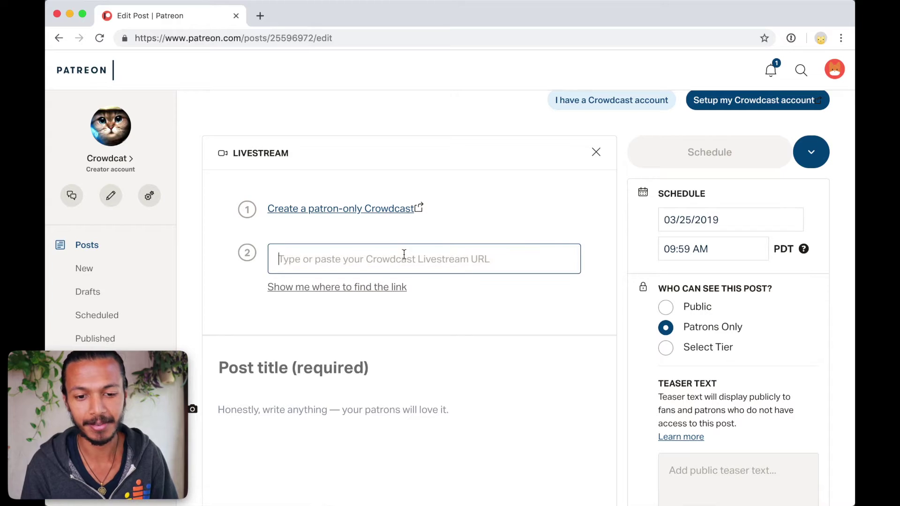
Create a patron-only Crowdcast event titled 'Testing with my fans', starting March 27, 2019 at 11:00 AM
left_click(351, 207)
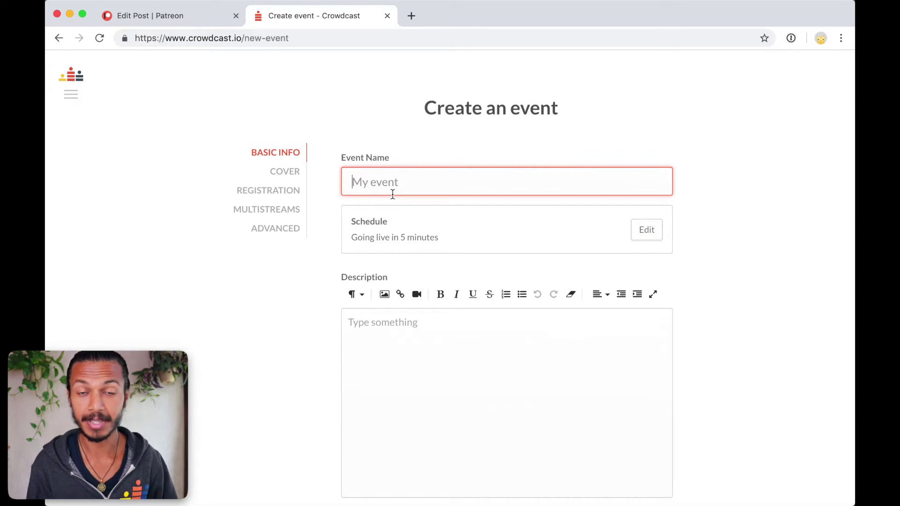
type("Testin")
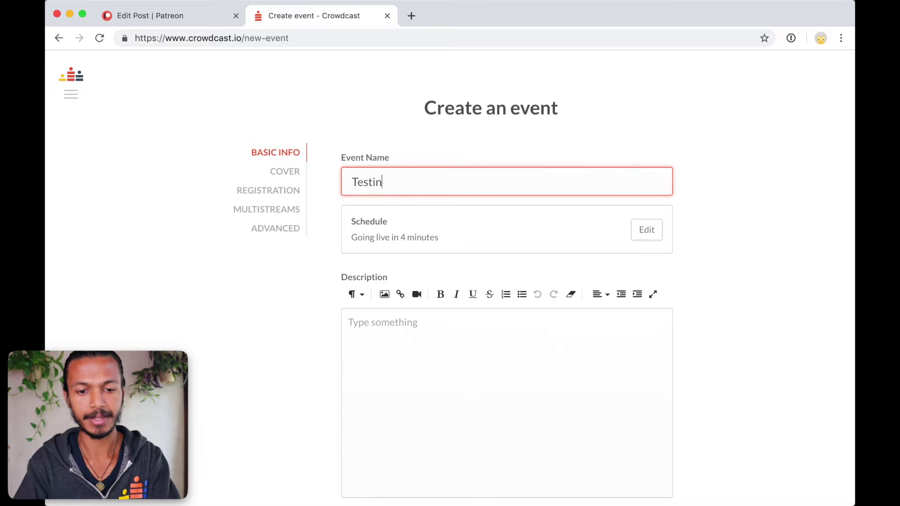
type("g with my fans")
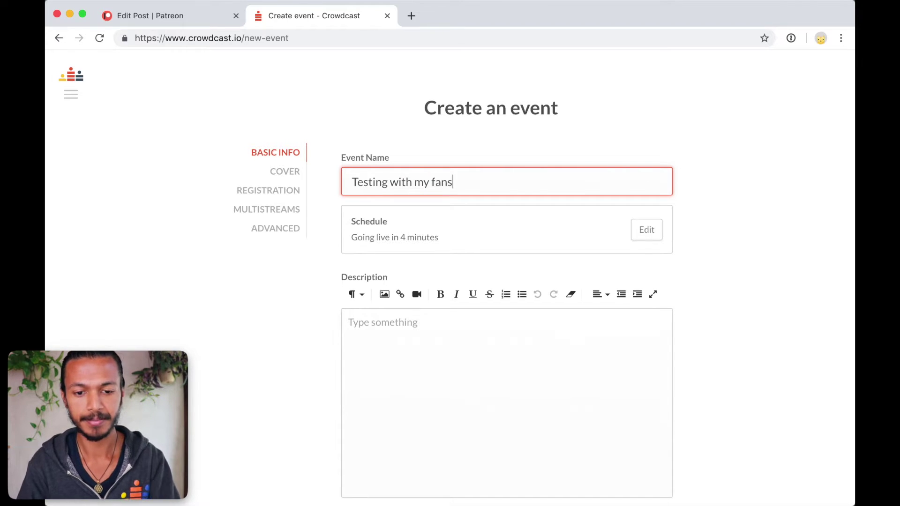
left_click(426, 237)
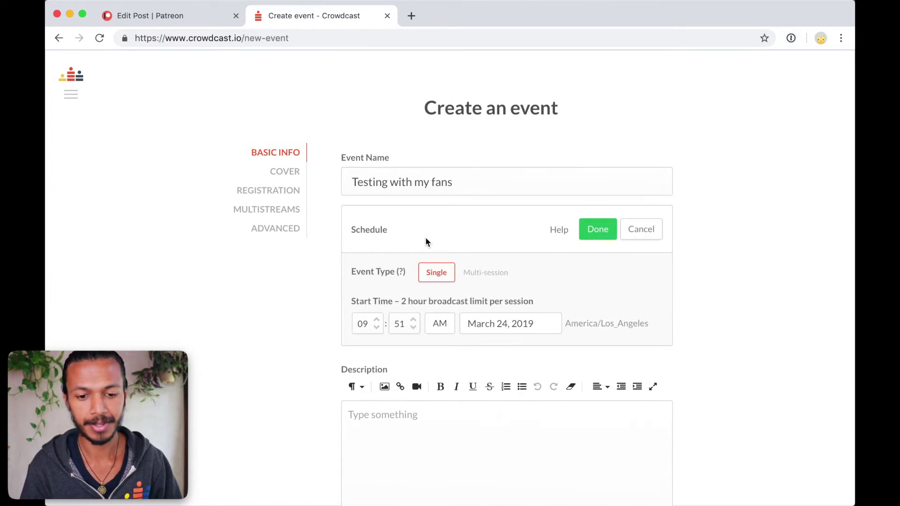
scroll(426, 237, "down", 3)
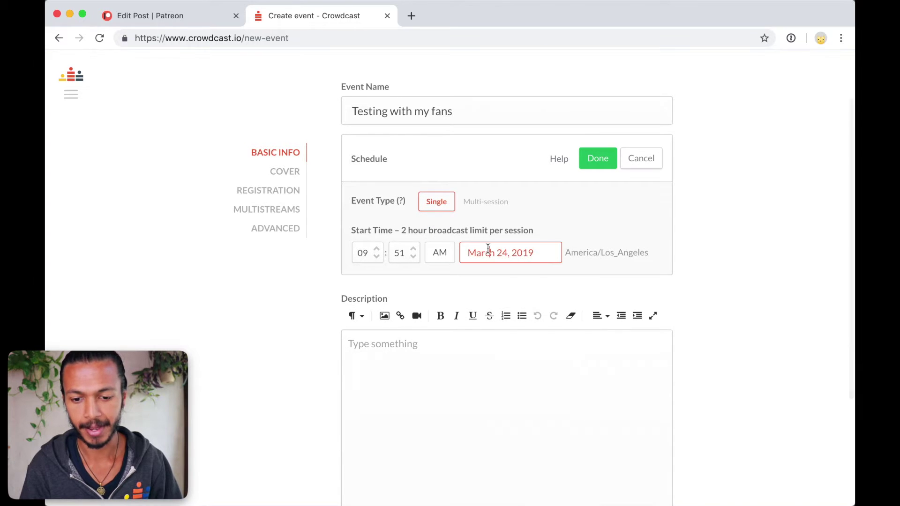
left_click(488, 249)
left_click(529, 391)
left_click(365, 248)
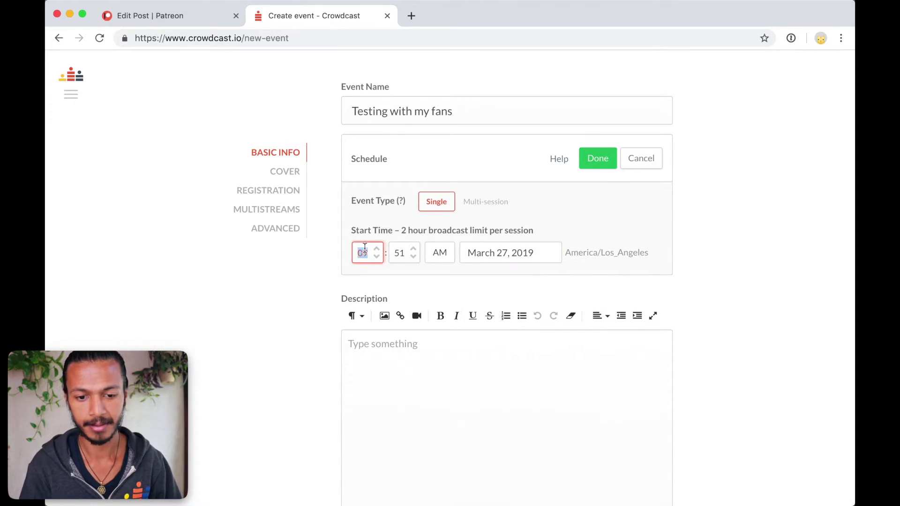
type("11")
key("Tab")
type("00")
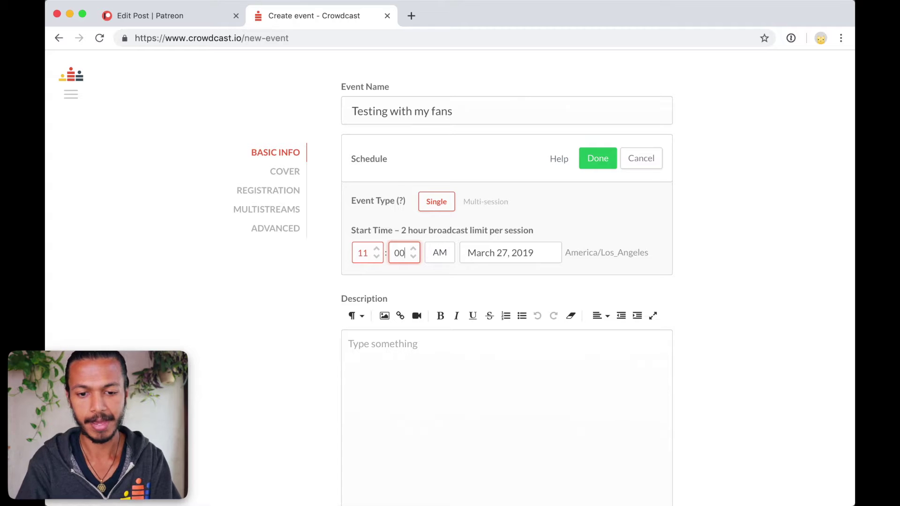
left_click(603, 161)
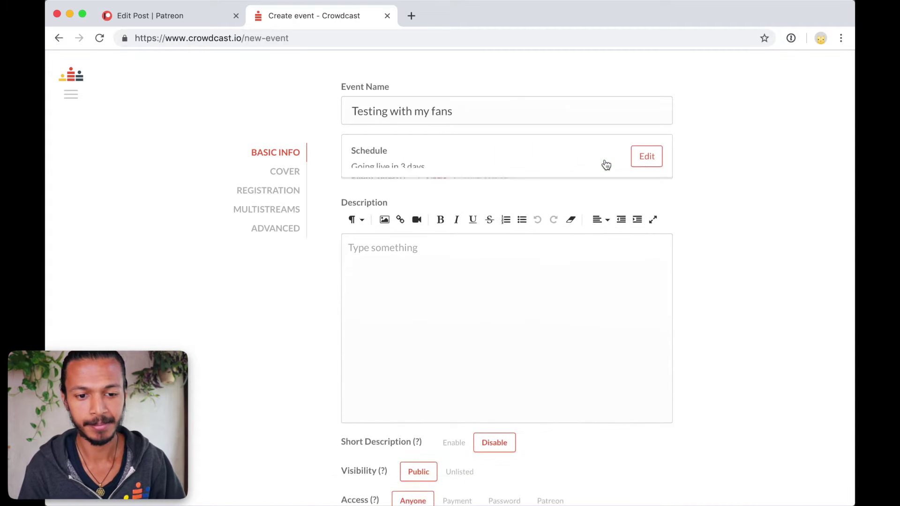
Set the event's Access option to Patreon so only Patreon members can register
scroll(605, 165, "down", 3)
mouse_move(368, 443)
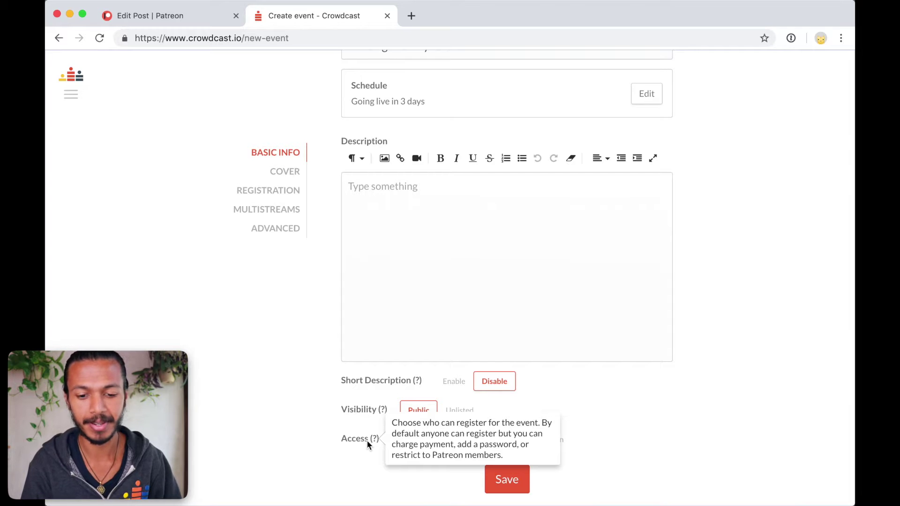
mouse_move(417, 450)
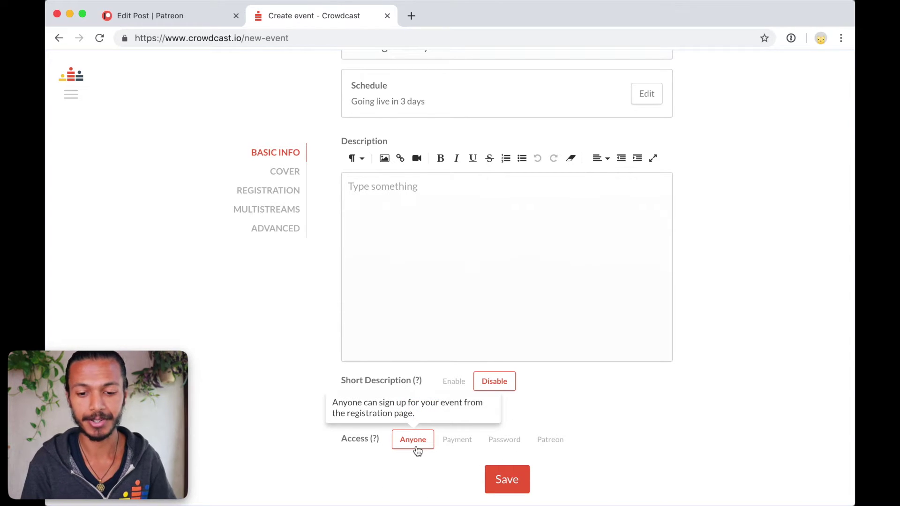
left_click(542, 445)
scroll(543, 446, "down", 3)
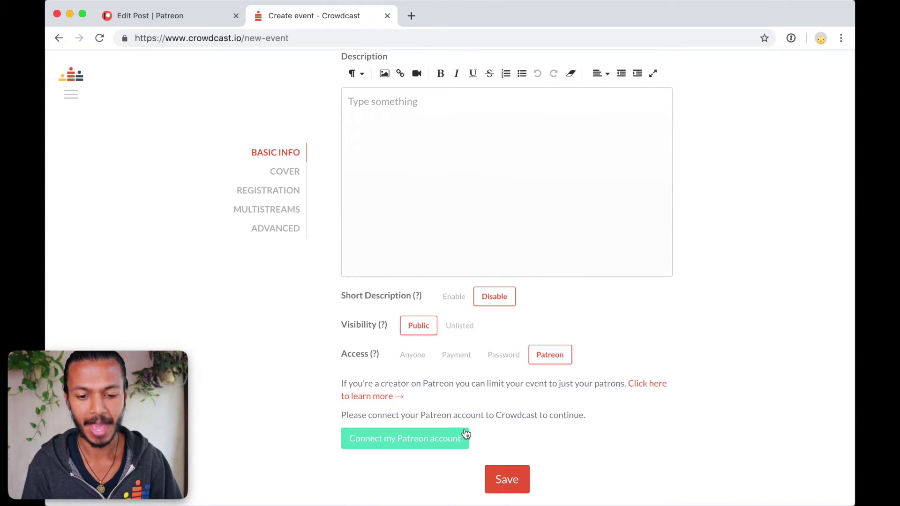
Connect the Patreon account to Crowdcast and allow its authorization
left_click(419, 438)
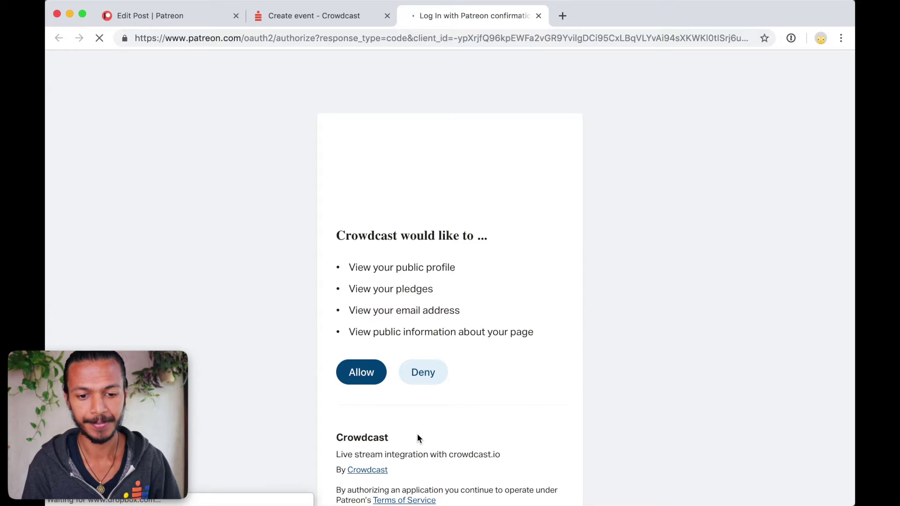
left_click(361, 372)
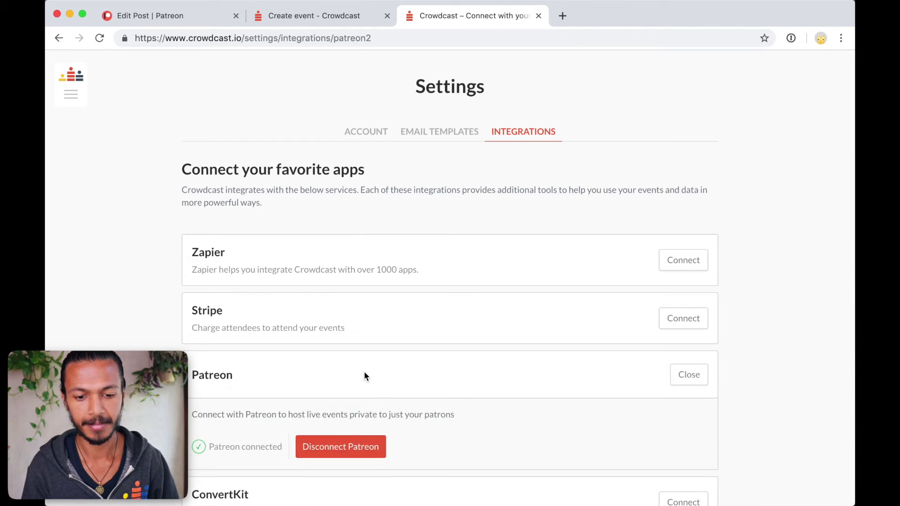
scroll(427, 373, "down", 2)
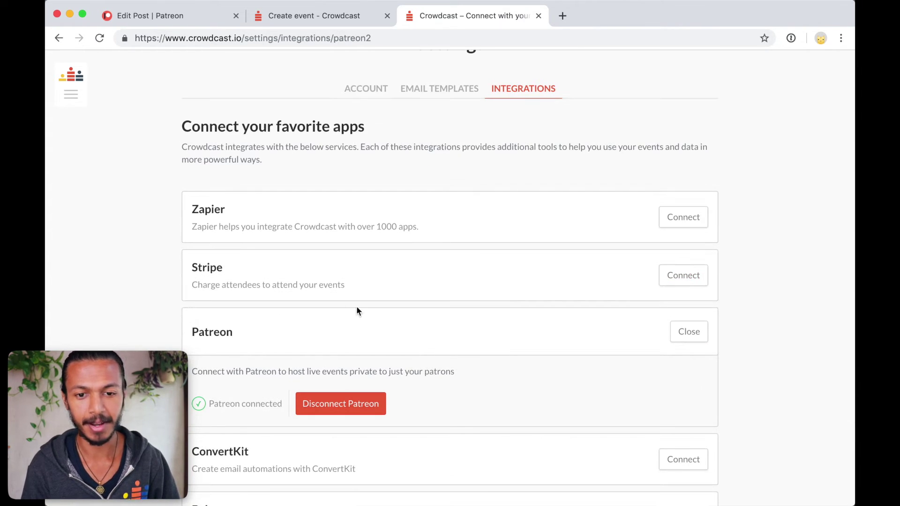
Restrict event visibility to the '$5.00 or more. Live Hangouts' tier and save the event
left_click(539, 16)
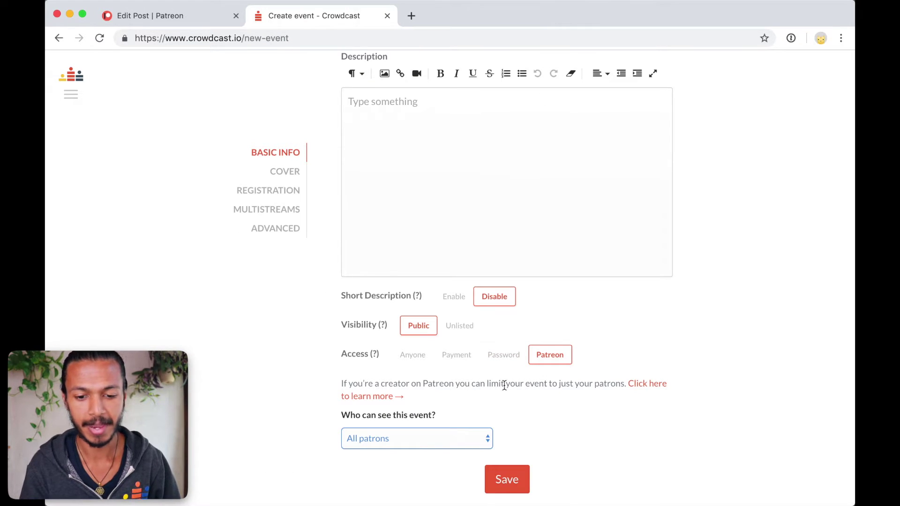
left_click(448, 439)
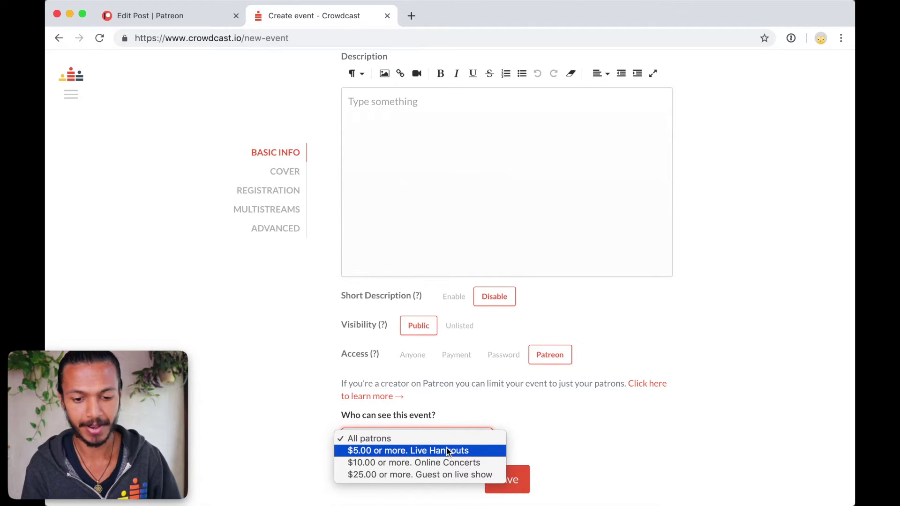
left_click(448, 451)
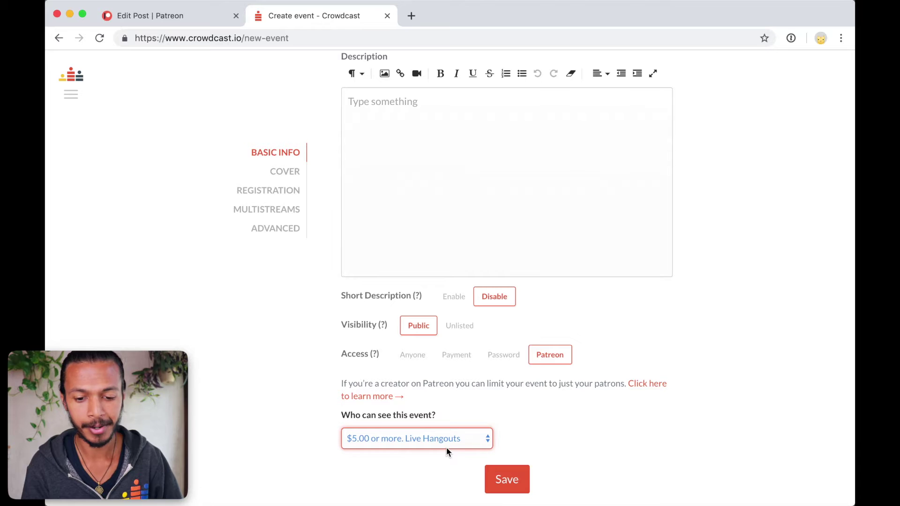
left_click(499, 479)
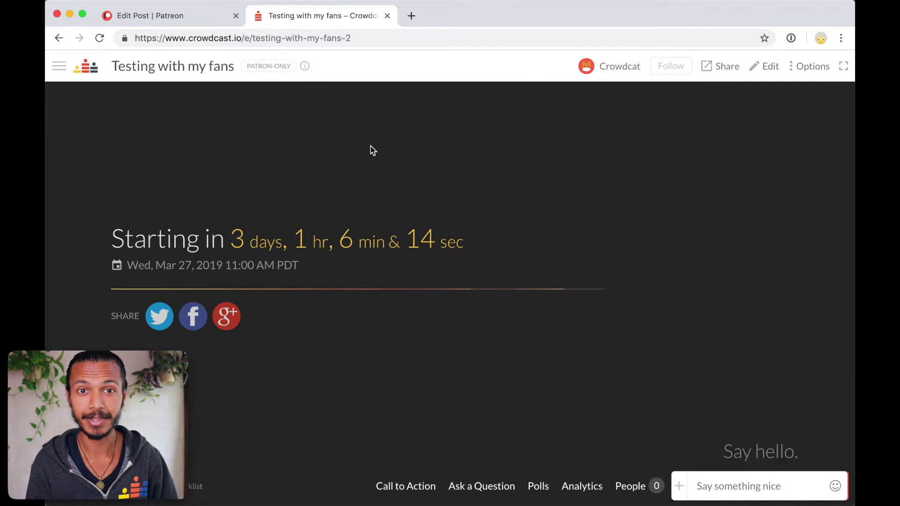
Select the event page's full URL in the address bar for copying
left_click(336, 38)
key("super+c")
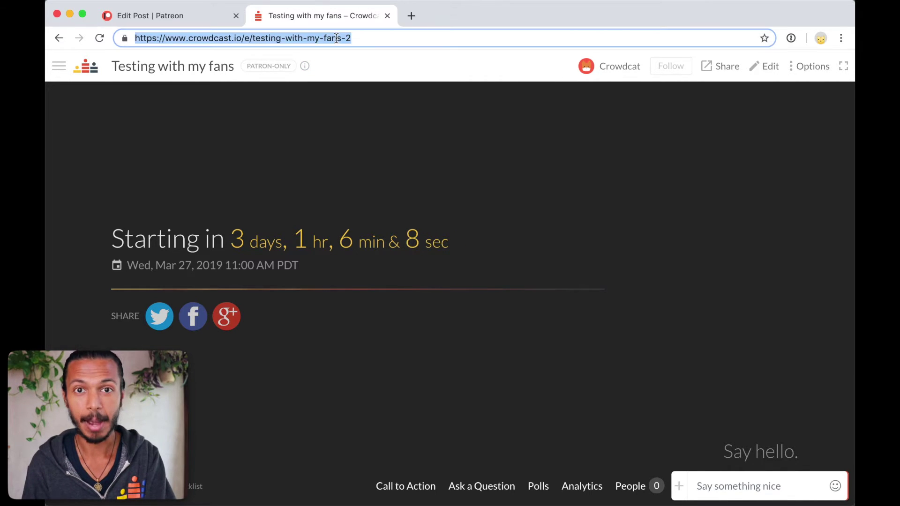
Paste the Crowdcast event link into the post and title it 'Join me wednesday!'
left_click(216, 16)
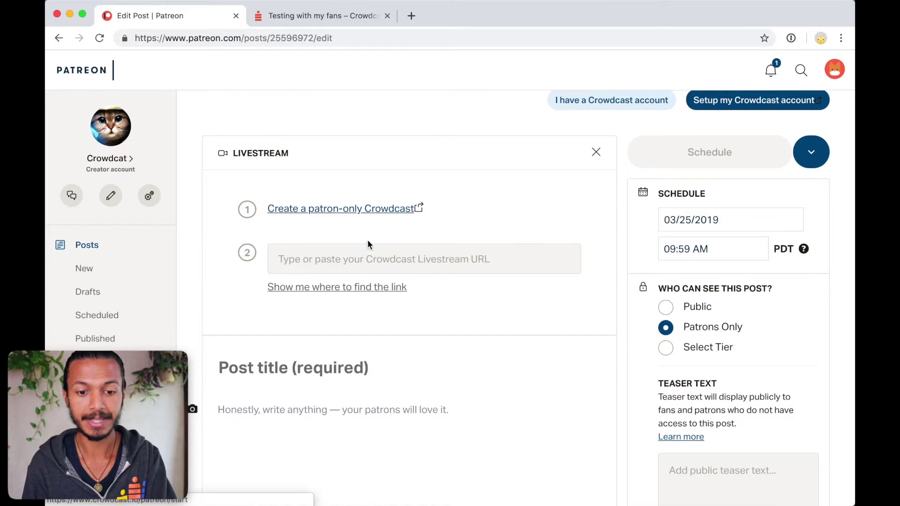
left_click(366, 253)
key("super+v")
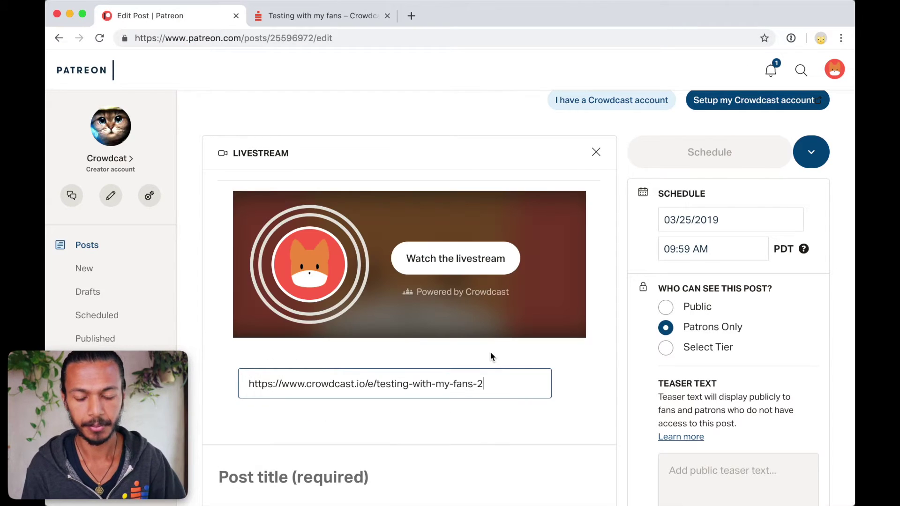
scroll(490, 355, "down", 3)
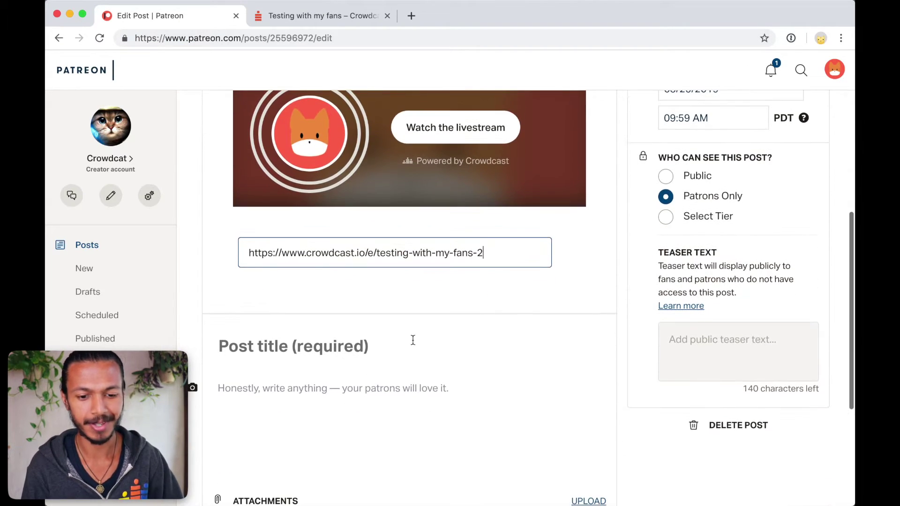
left_click(399, 339)
type("Join me")
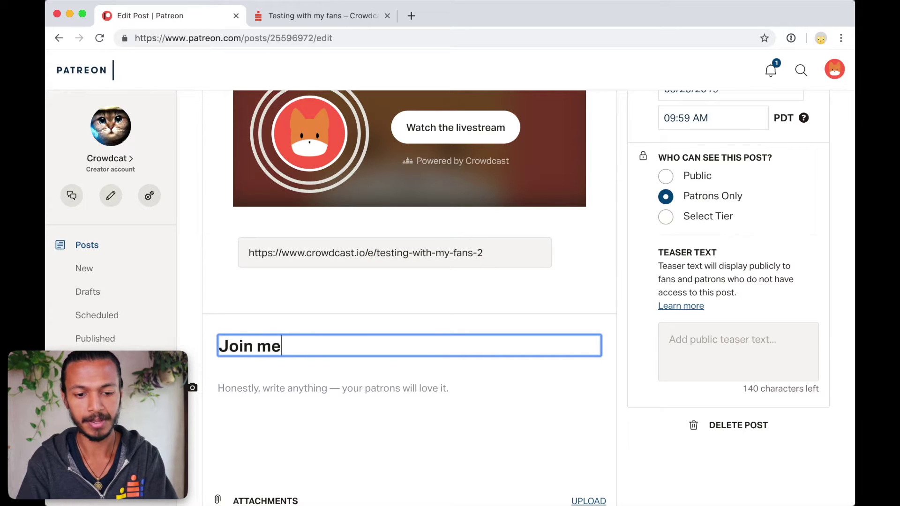
type(" wednesday!")
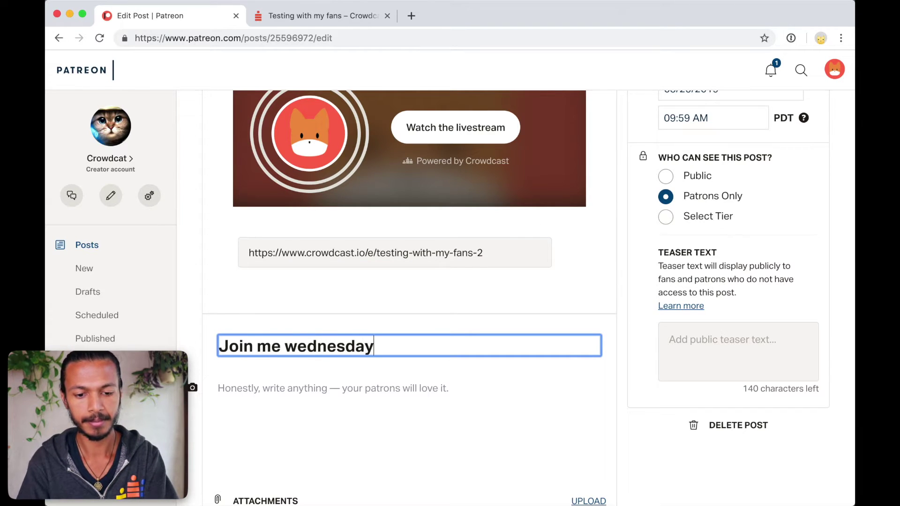
Set the post to Publish now with Public visibility
scroll(506, 276, "up", 3)
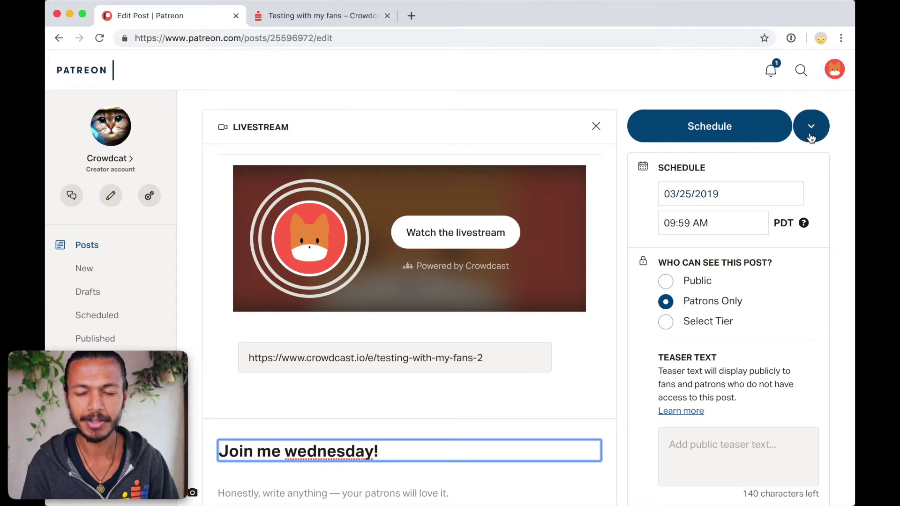
left_click(811, 127)
left_click(793, 153)
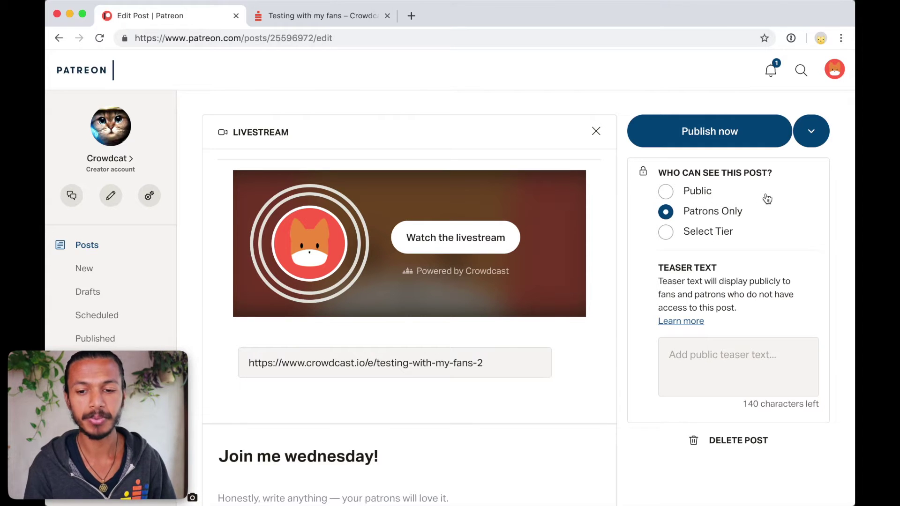
left_click(666, 192)
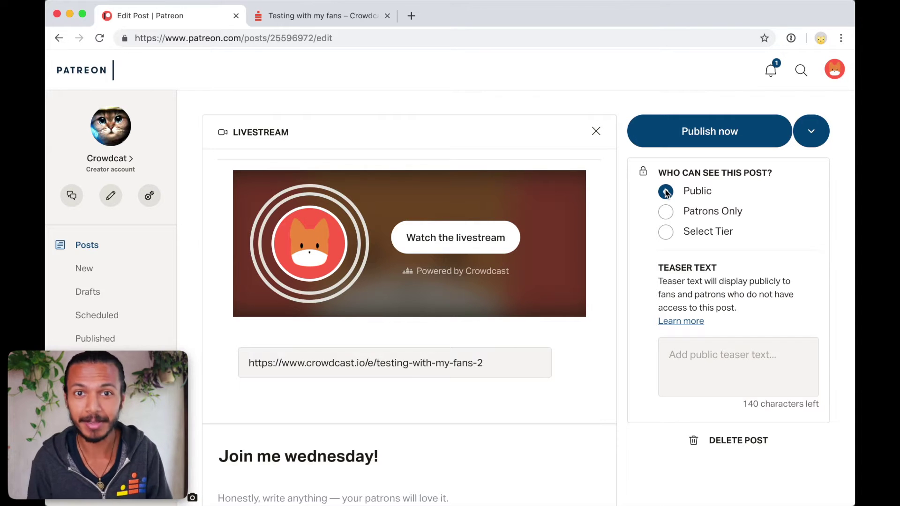
Publish the 'Join me wednesday!' post
left_click(730, 145)
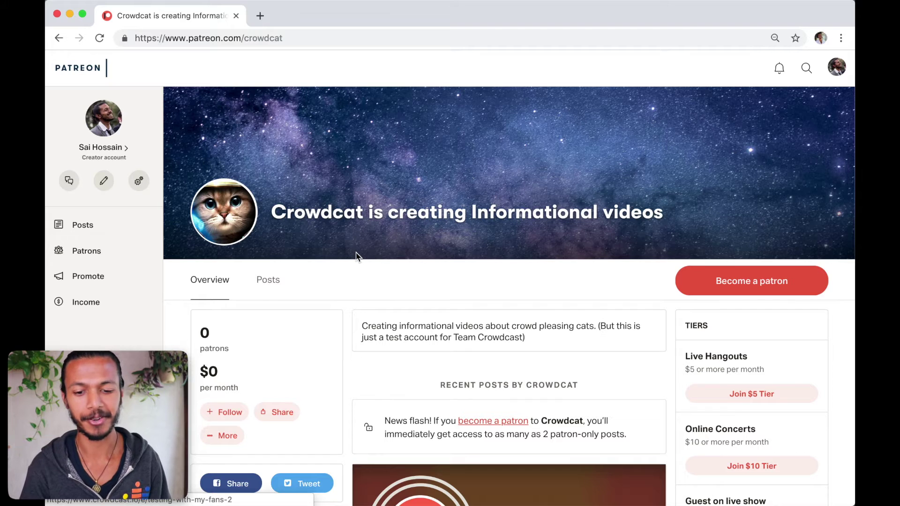
Open the Crowdcast livestream linked in the 'Join me wednesday!' post
scroll(356, 256, "down", 4)
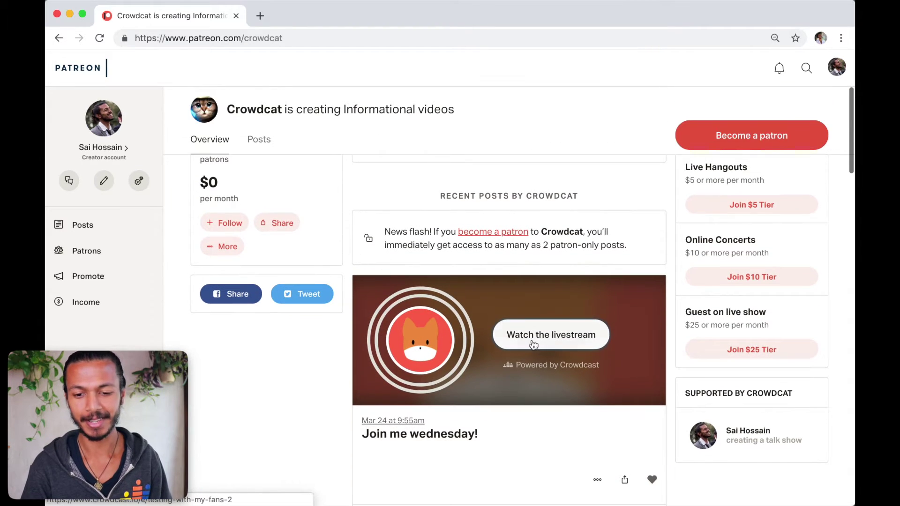
left_click(556, 345)
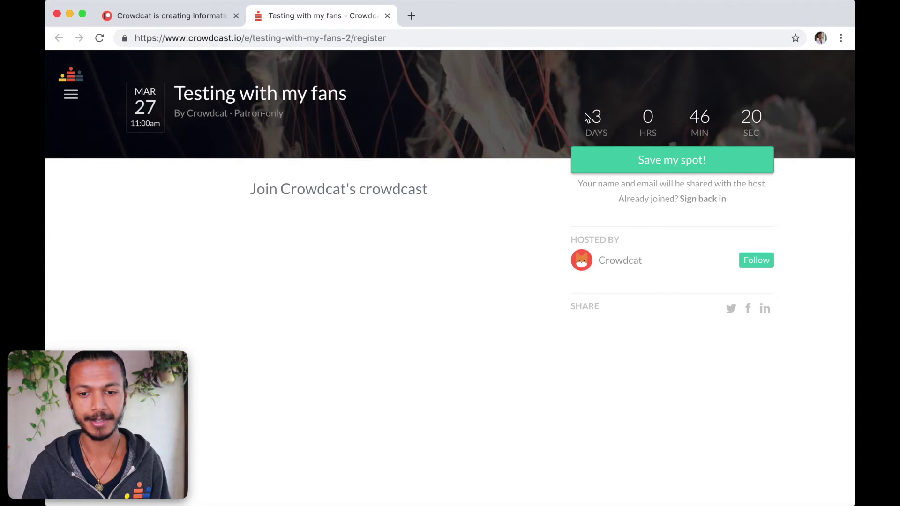
Save a spot for 'Testing with my fans' by signing in with Patreon and allowing access
left_click(665, 170)
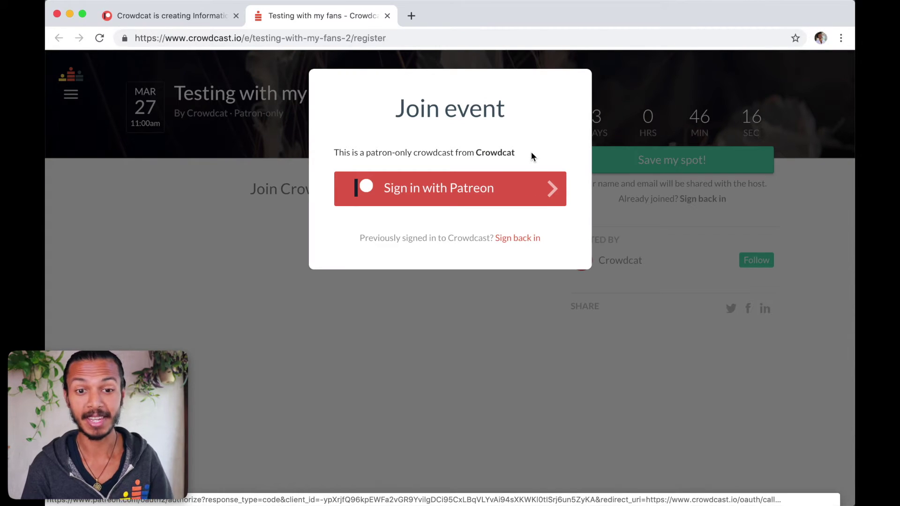
left_click(448, 185)
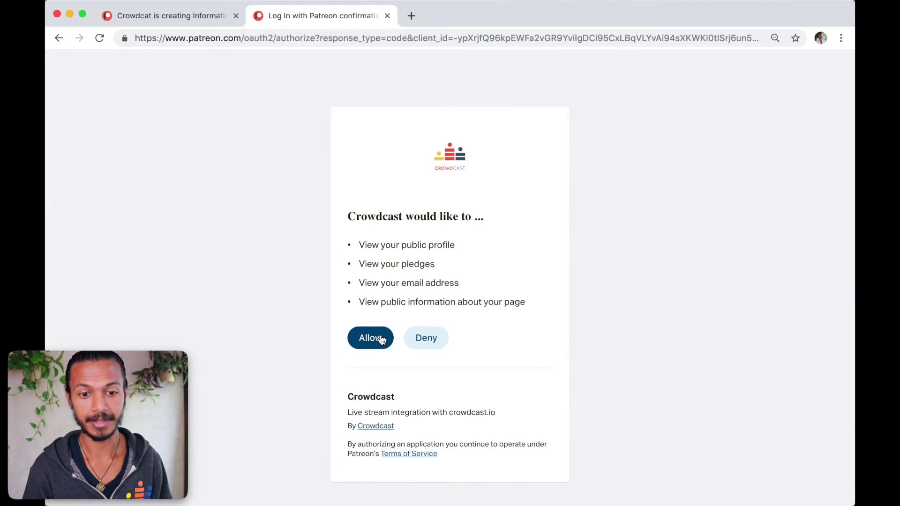
left_click(381, 338)
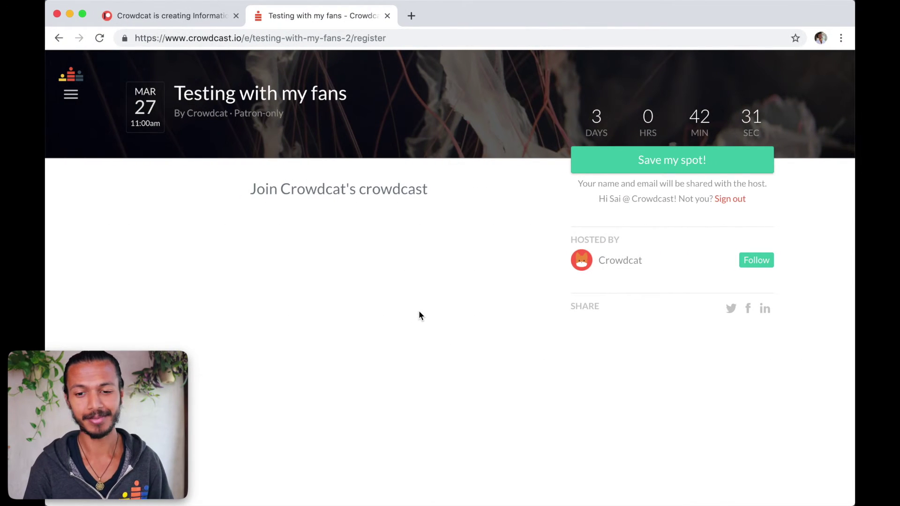
Try saving a spot at the patron-only event, then choose to unlock it via Crowdcat's Patreon
left_click(643, 152)
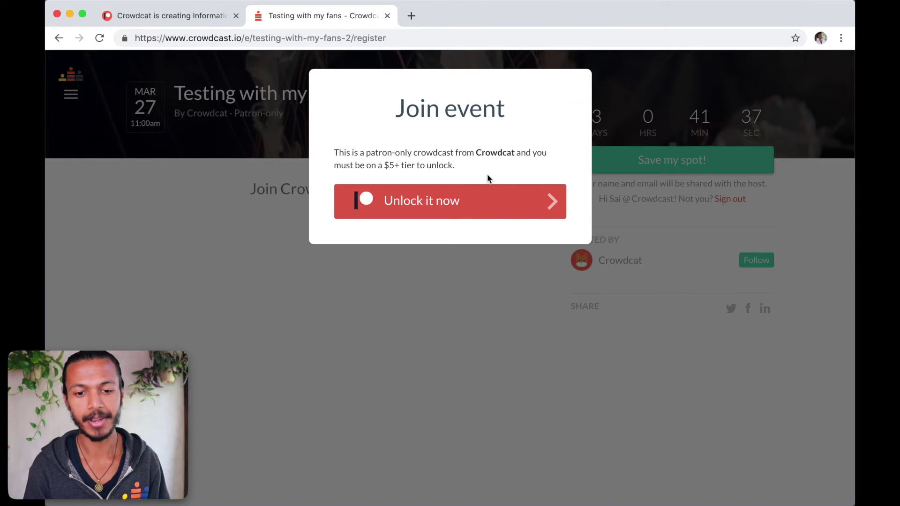
left_click(452, 201)
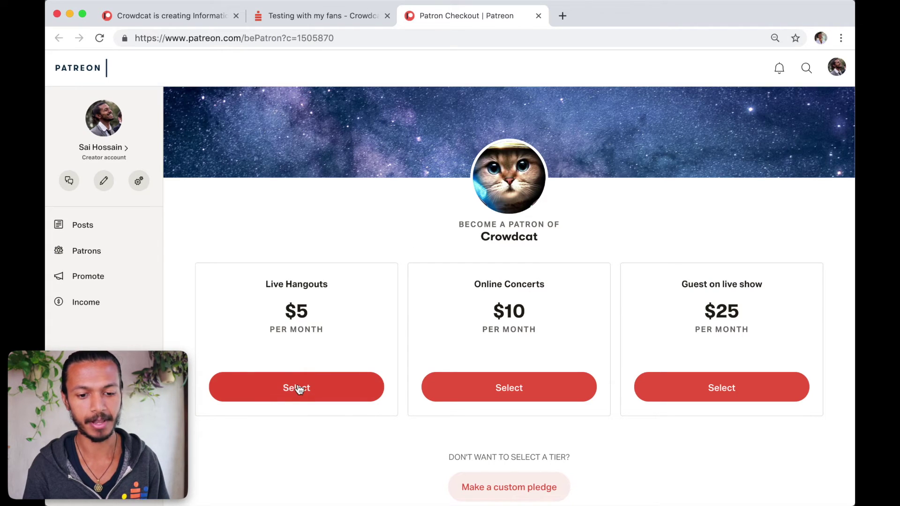
Pledge $5 a month for the Live Hangouts tier and return to the Crowdcast event page
left_click(299, 388)
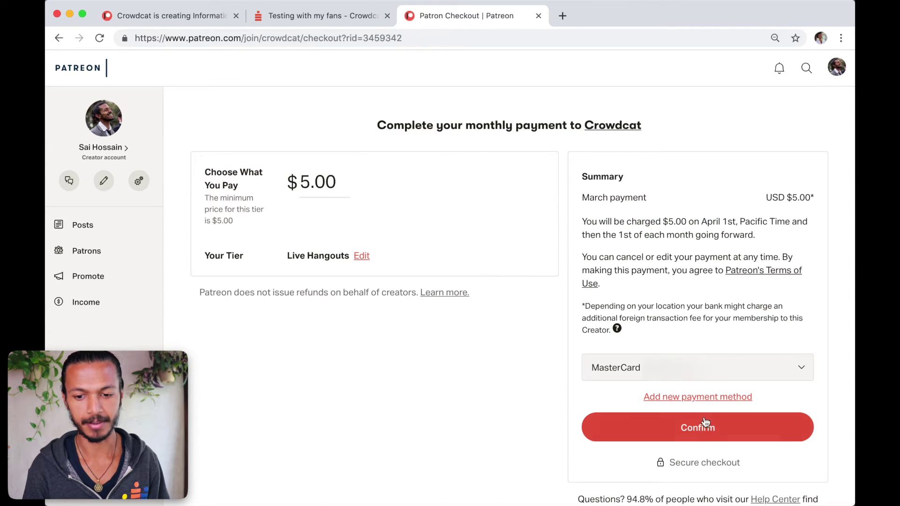
left_click(710, 427)
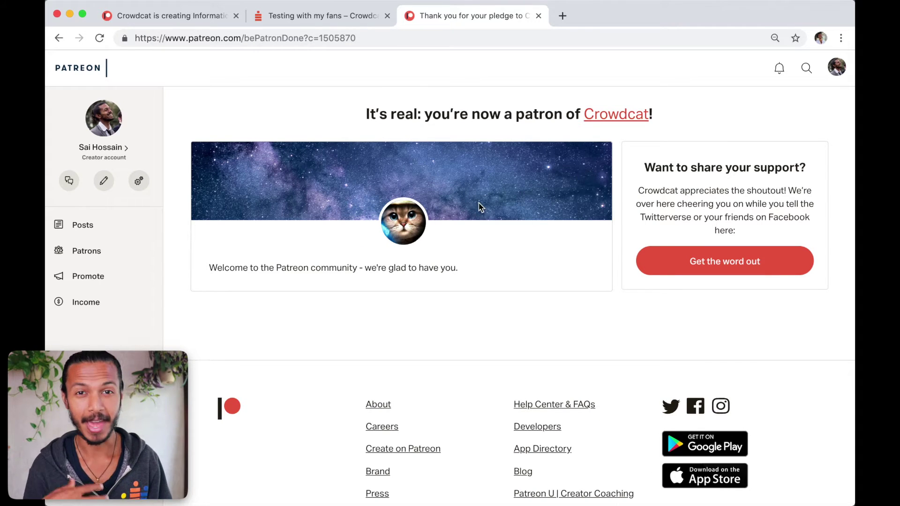
left_click(323, 14)
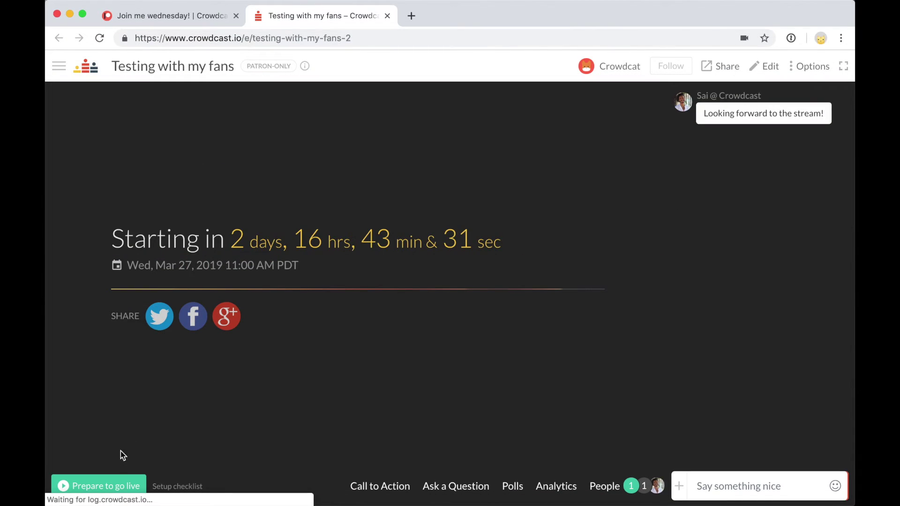
Enter the Testing with my fans green room with webcam, allowing camera and mic access
left_click(125, 486)
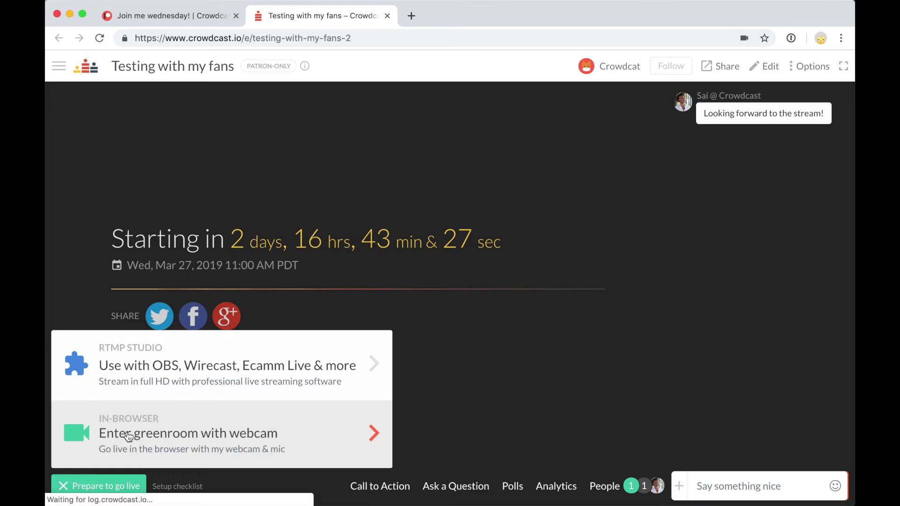
left_click(128, 436)
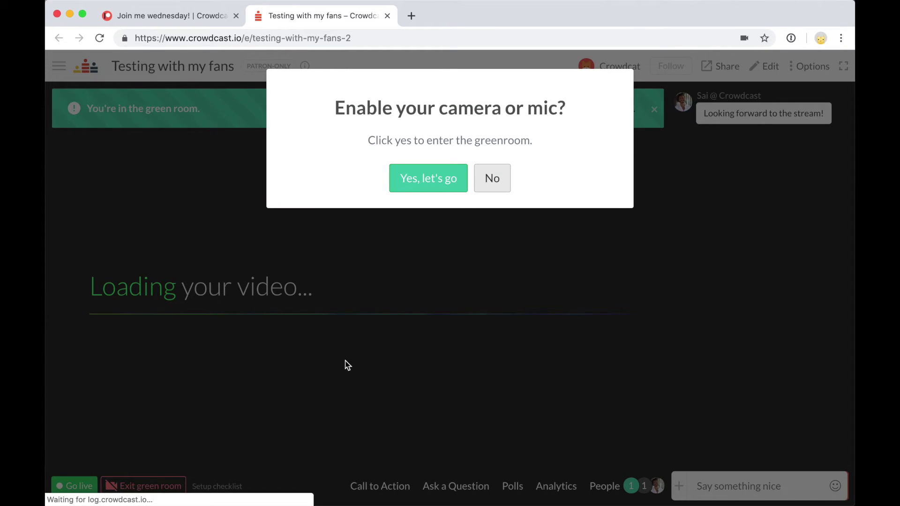
left_click(429, 188)
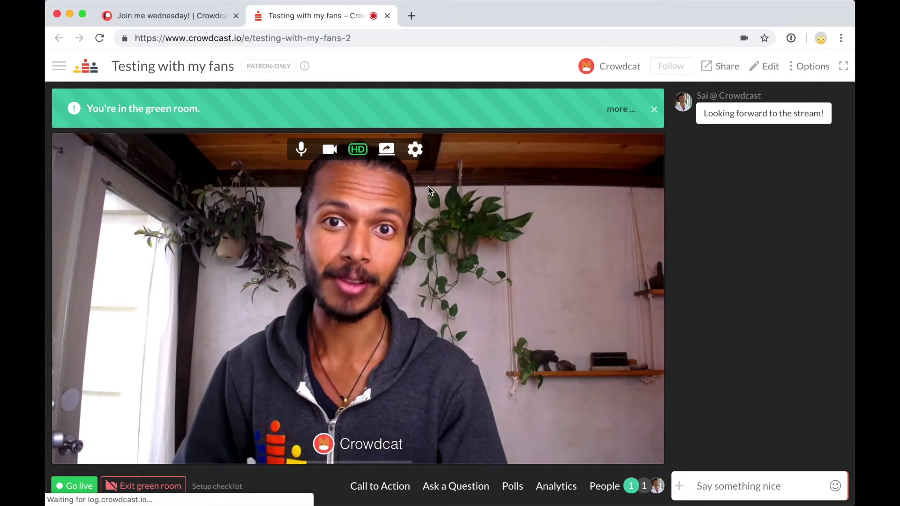
Go live with Testing with my fans and confirm starting the broadcast
left_click(77, 486)
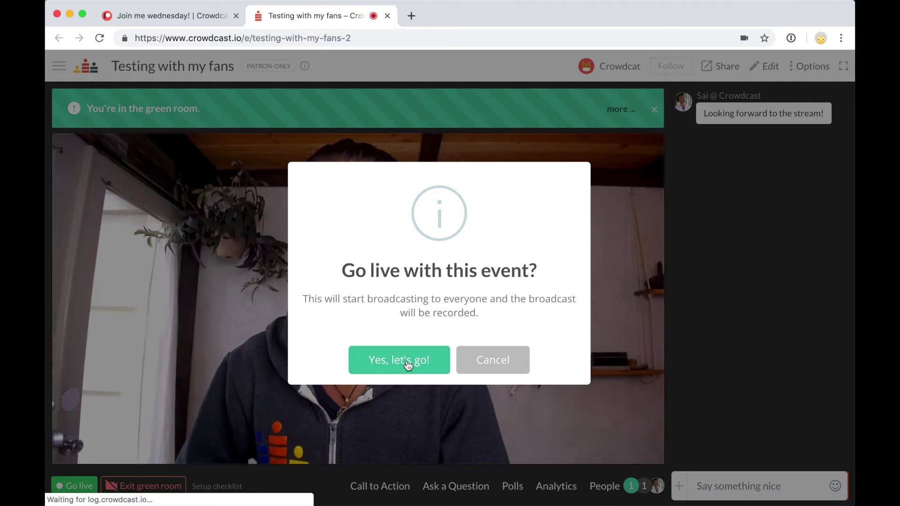
left_click(408, 365)
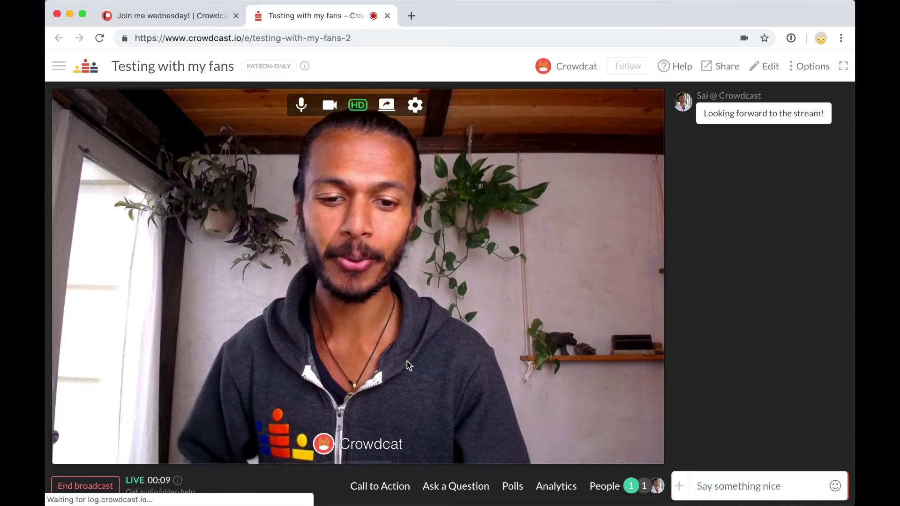
Check the chat message's actions and view the list of people attending
mouse_move(732, 114)
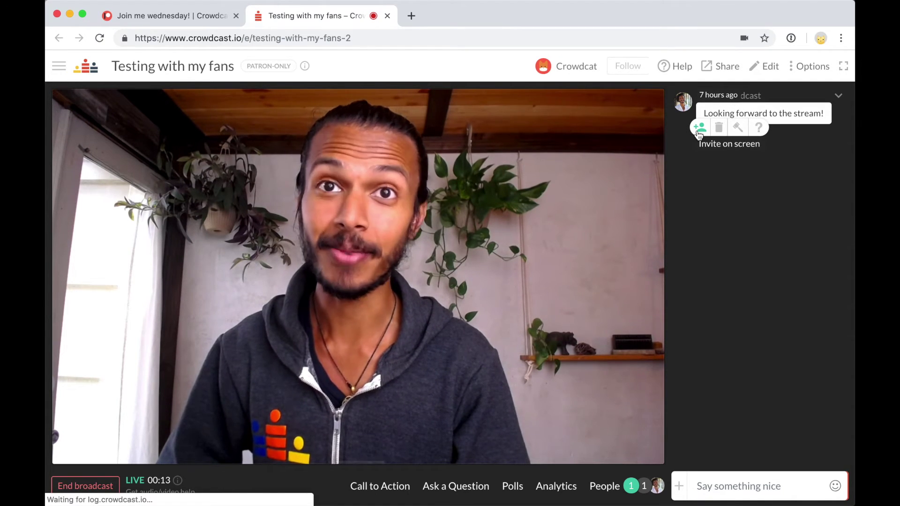
left_click(608, 485)
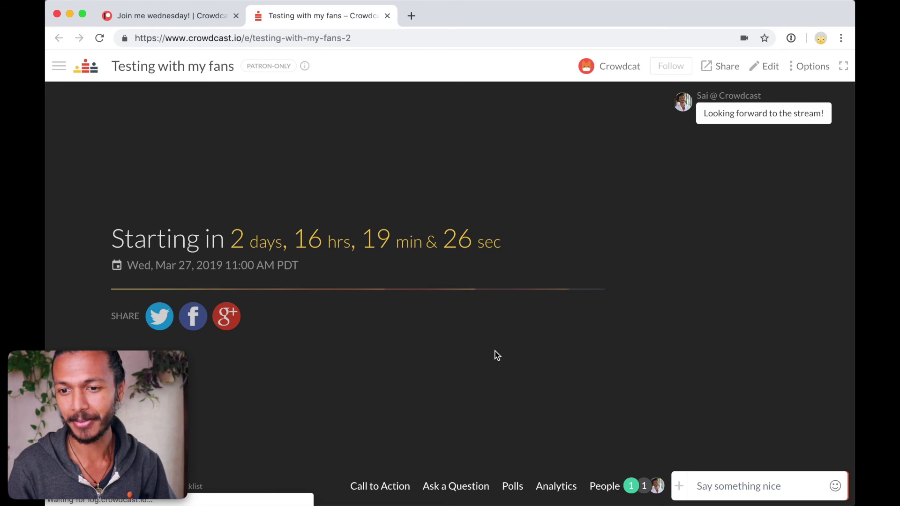
Choose Register Emails from the event's Options and begin manual e-mail entry
left_click(807, 69)
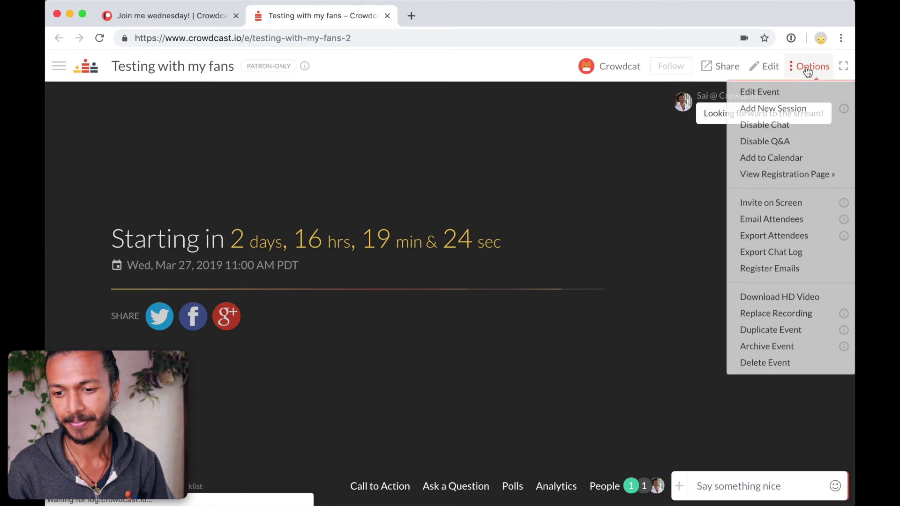
left_click(793, 271)
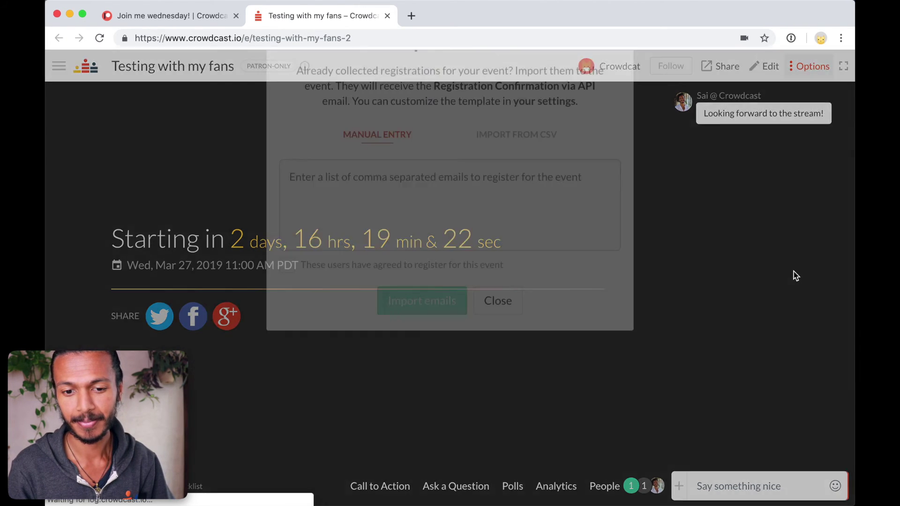
left_click(566, 271)
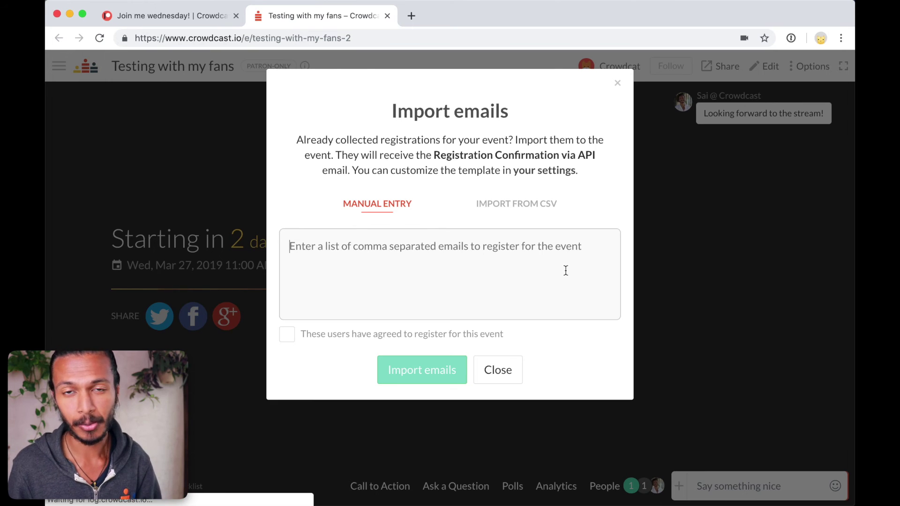